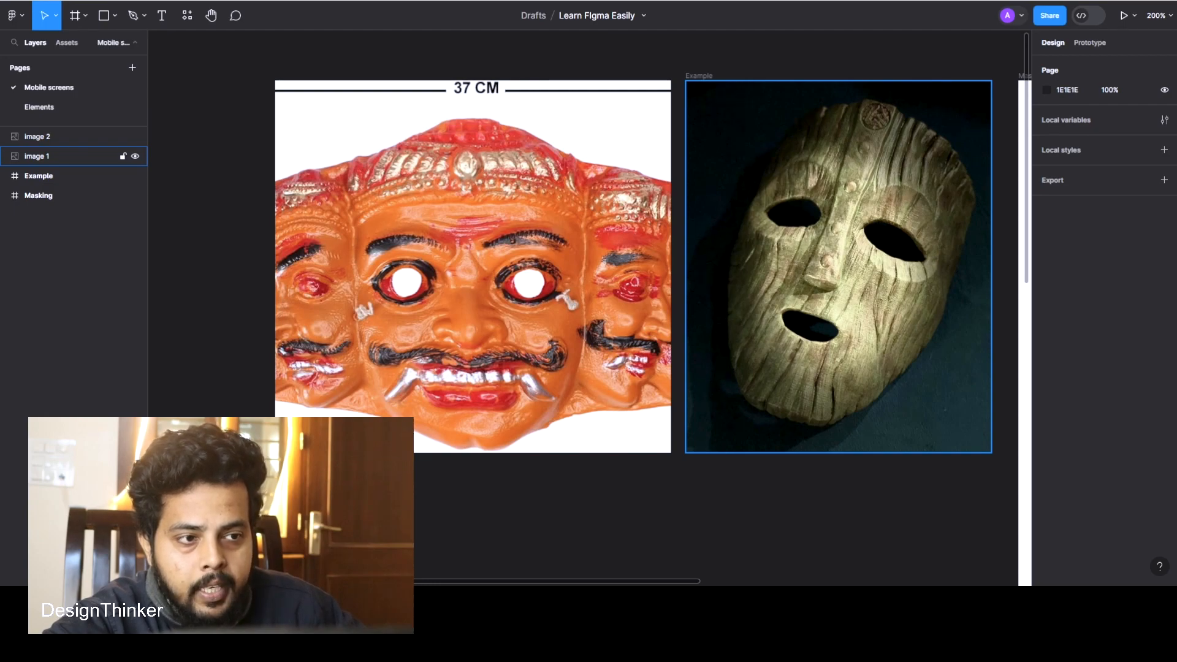
Examine the two example mask images and the movie poster in the Masking frame
click(472, 245)
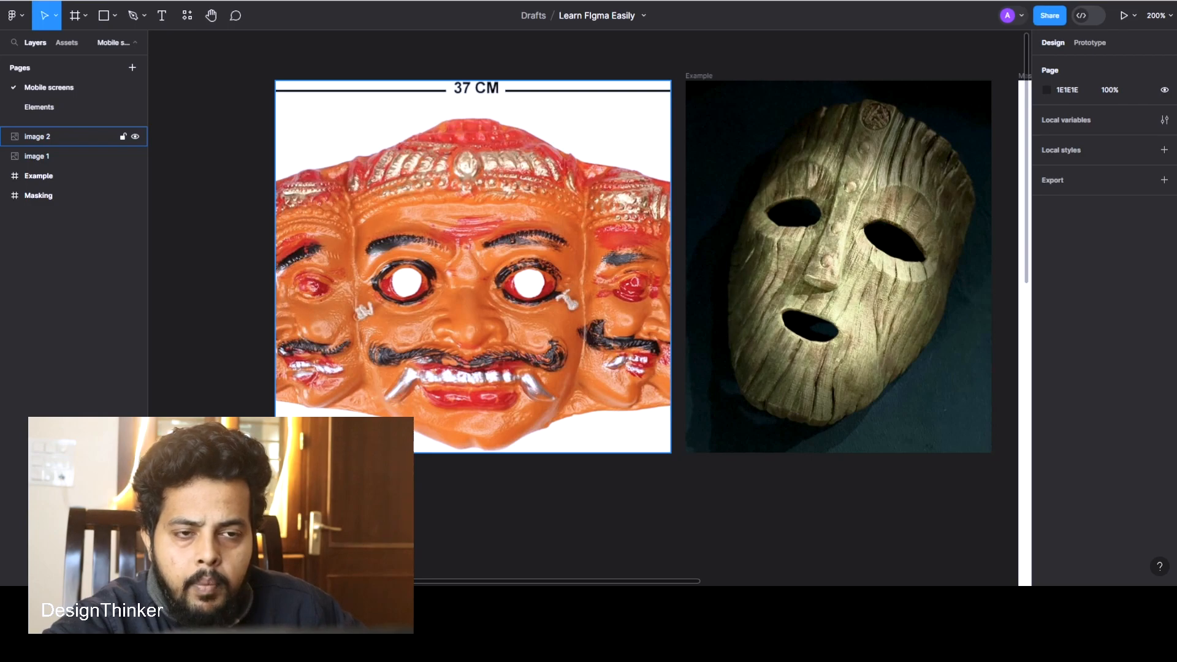
click(838, 267)
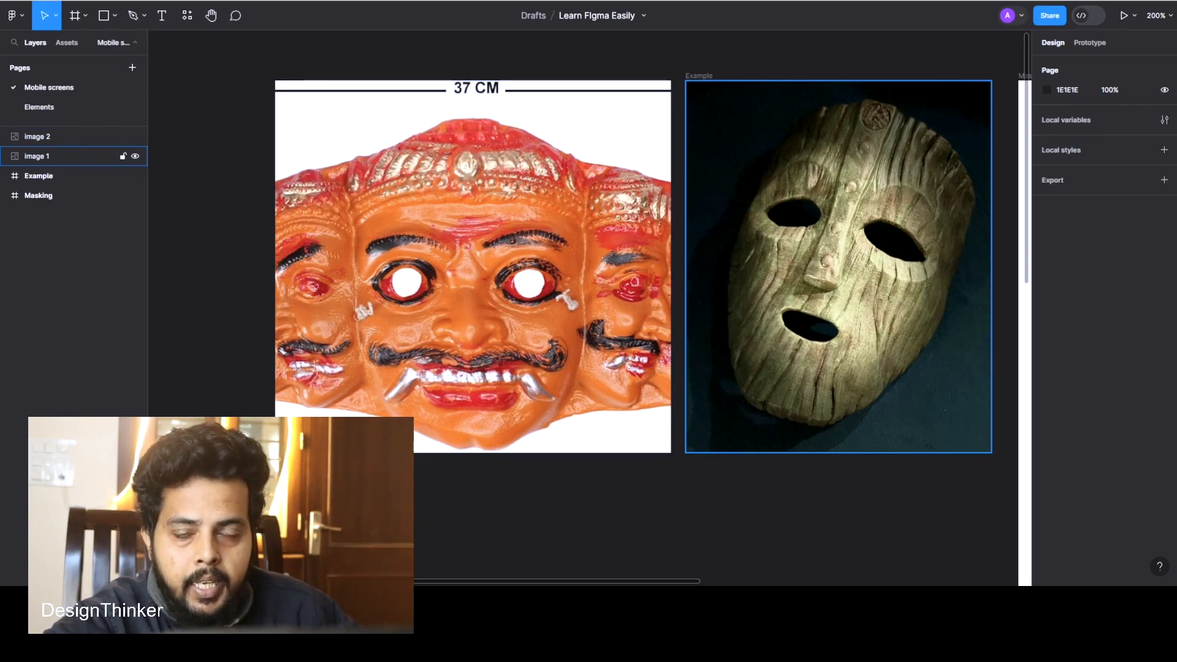
drag(816, 483, 749, 500)
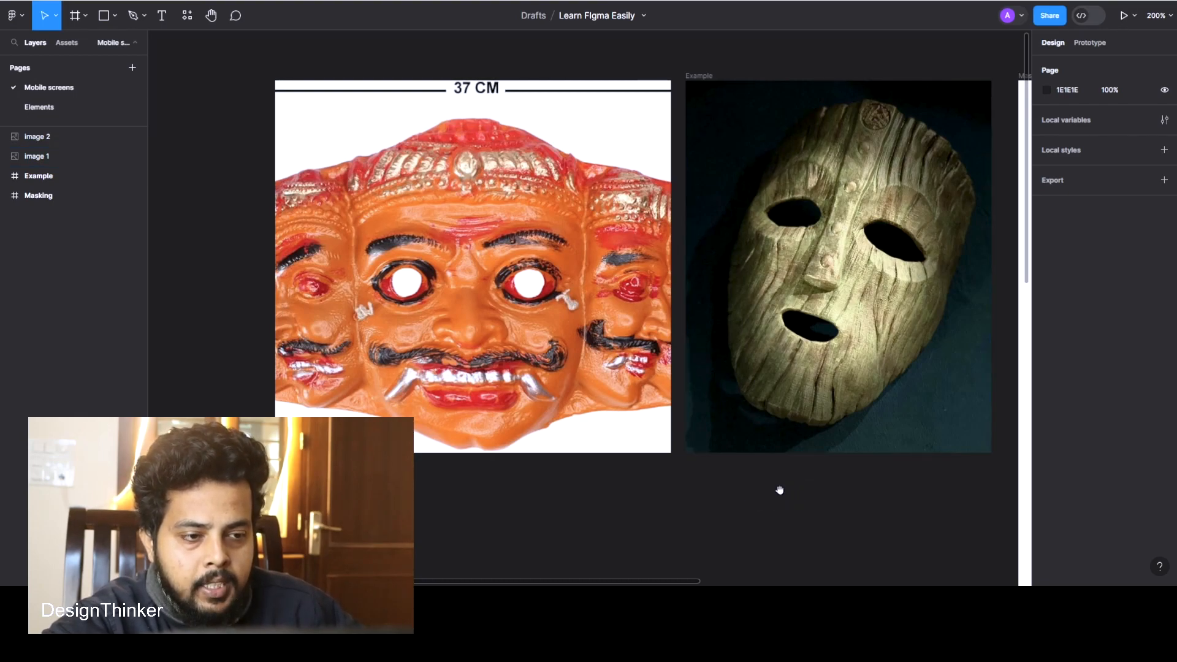
scroll(778, 489, right, 1)
drag(766, 507, 334, 503)
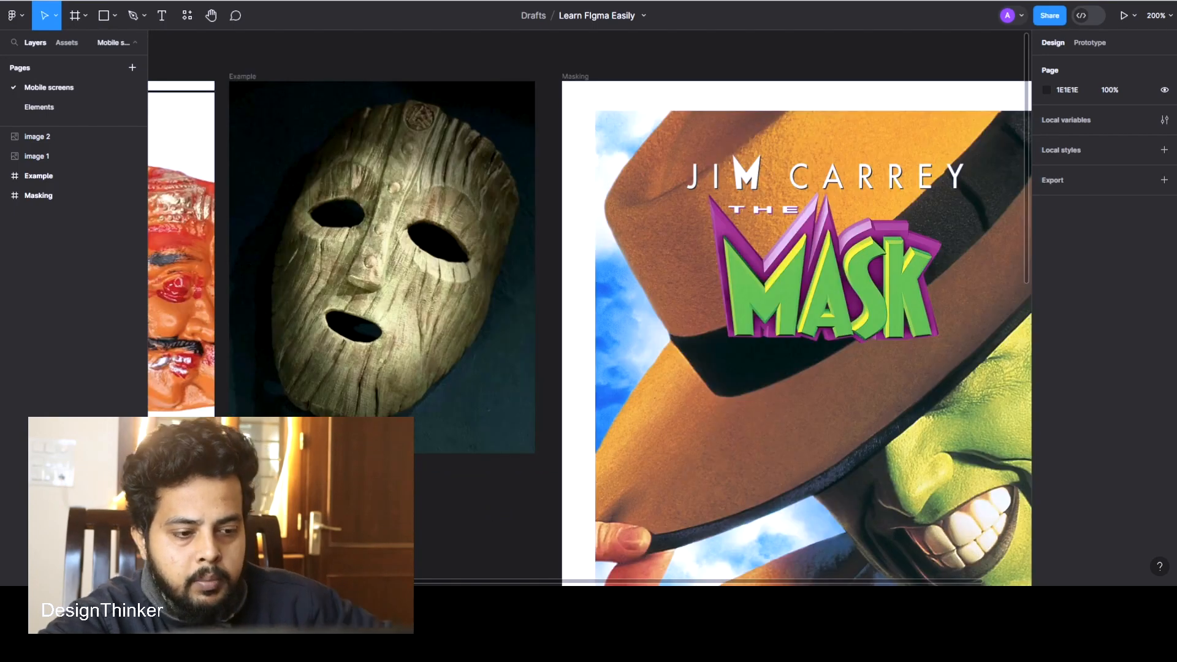
key(minus)
drag(503, 427, 613, 330)
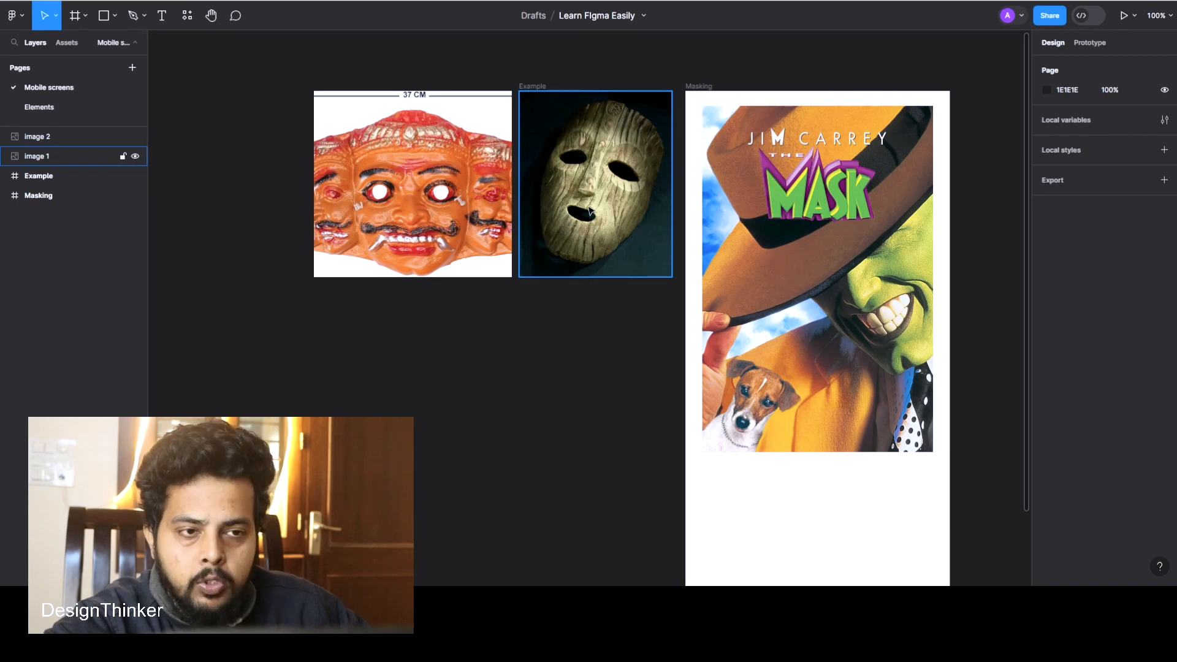
Trace the wooden mask's left eye hole as a closed five-point Pen shape and enlarge it to about 254 × 127 in the Masking frame
click(146, 17)
click(148, 45)
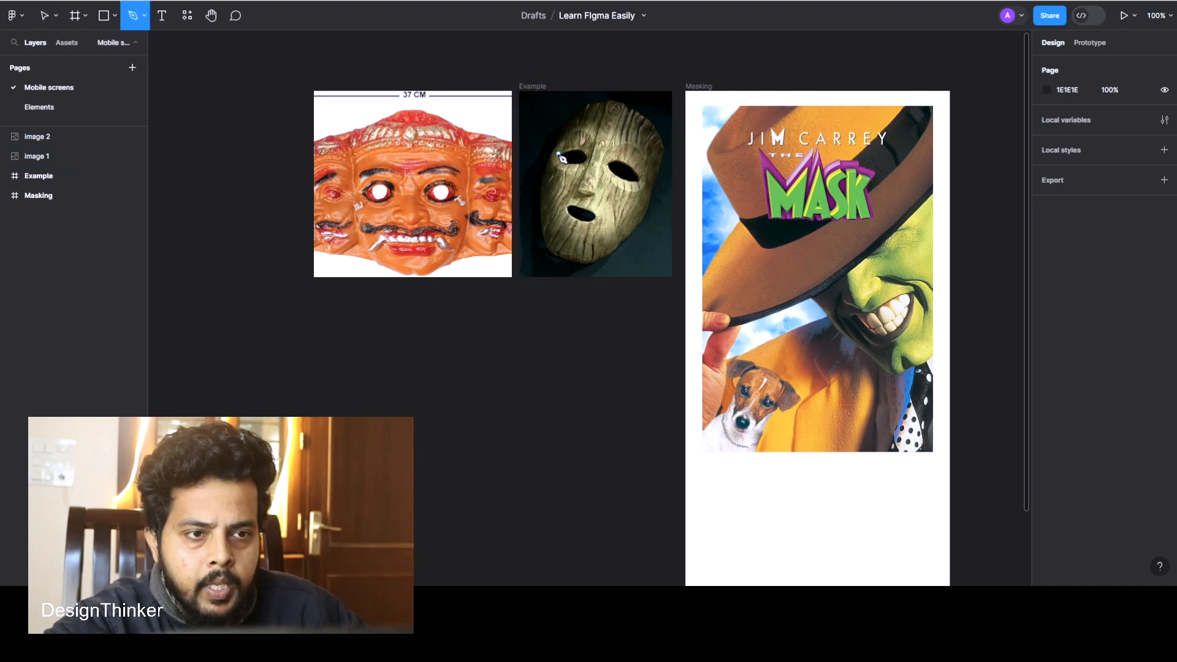
click(558, 156)
click(579, 150)
click(588, 158)
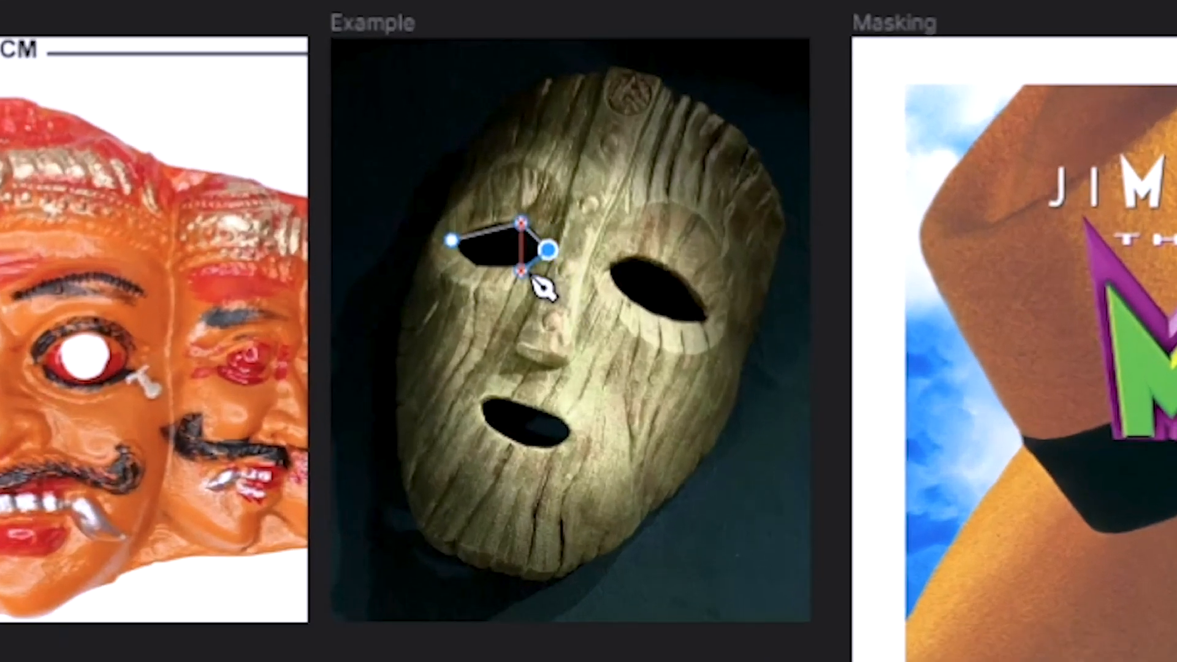
click(523, 272)
click(476, 264)
click(452, 241)
key(Escape)
drag(579, 164, 867, 433)
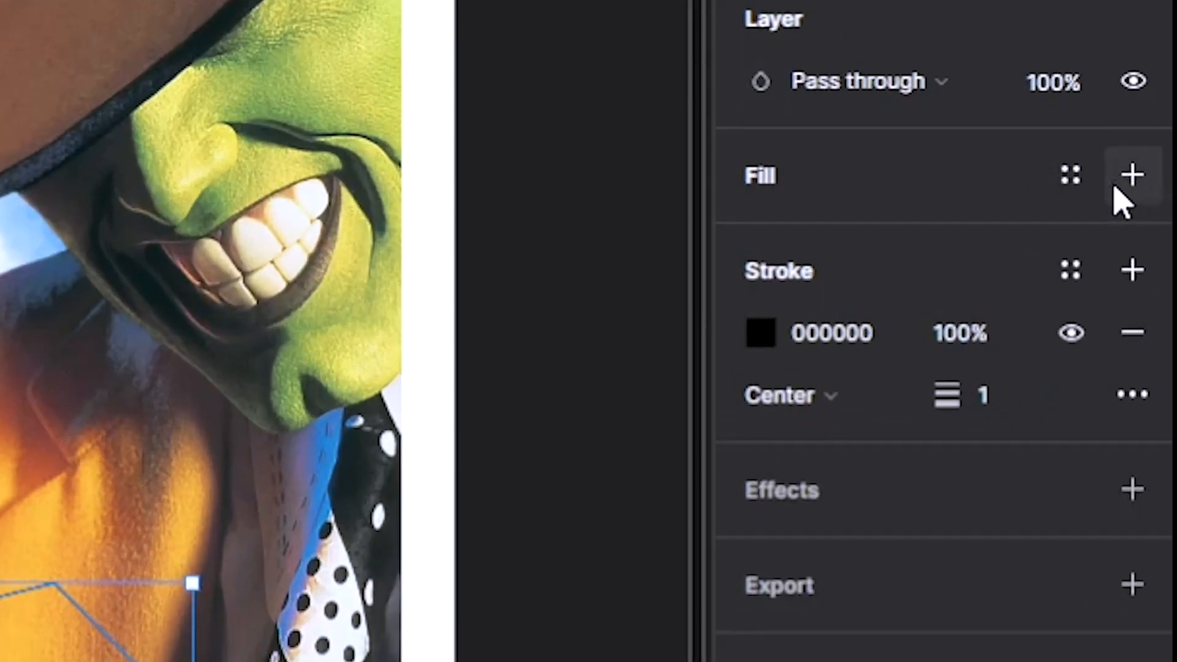
Give the traced shape a D9D9D9 fill, remove its stroke, and enlarge it to about 322 × 161 over the poster
click(1165, 293)
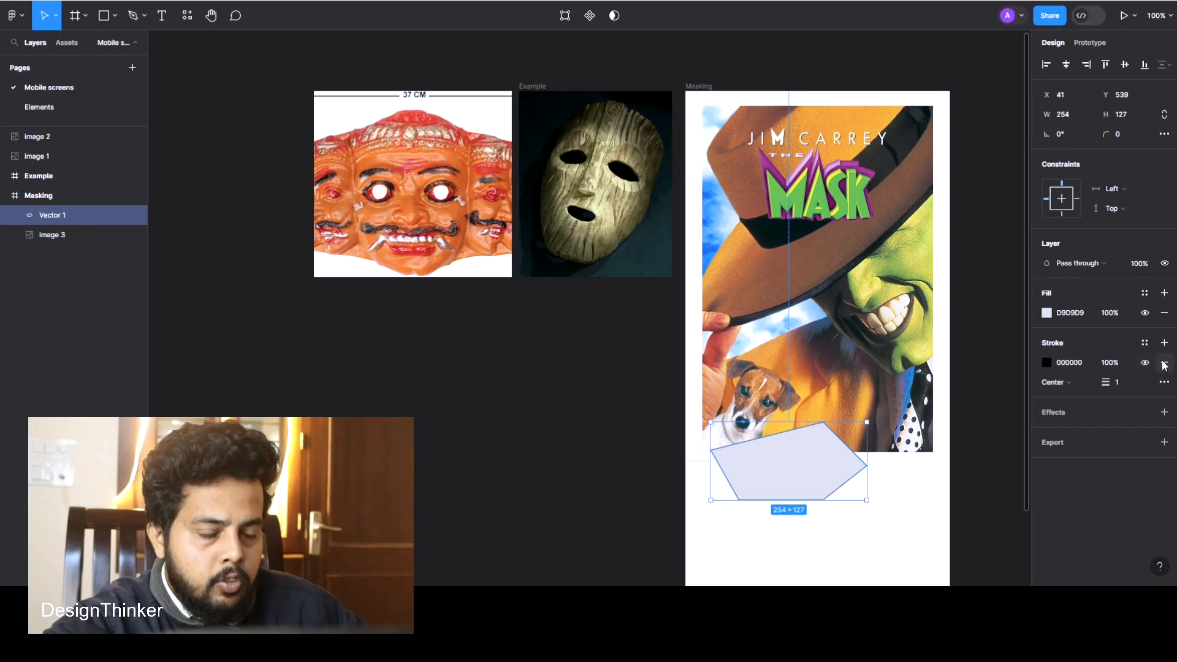
click(1164, 363)
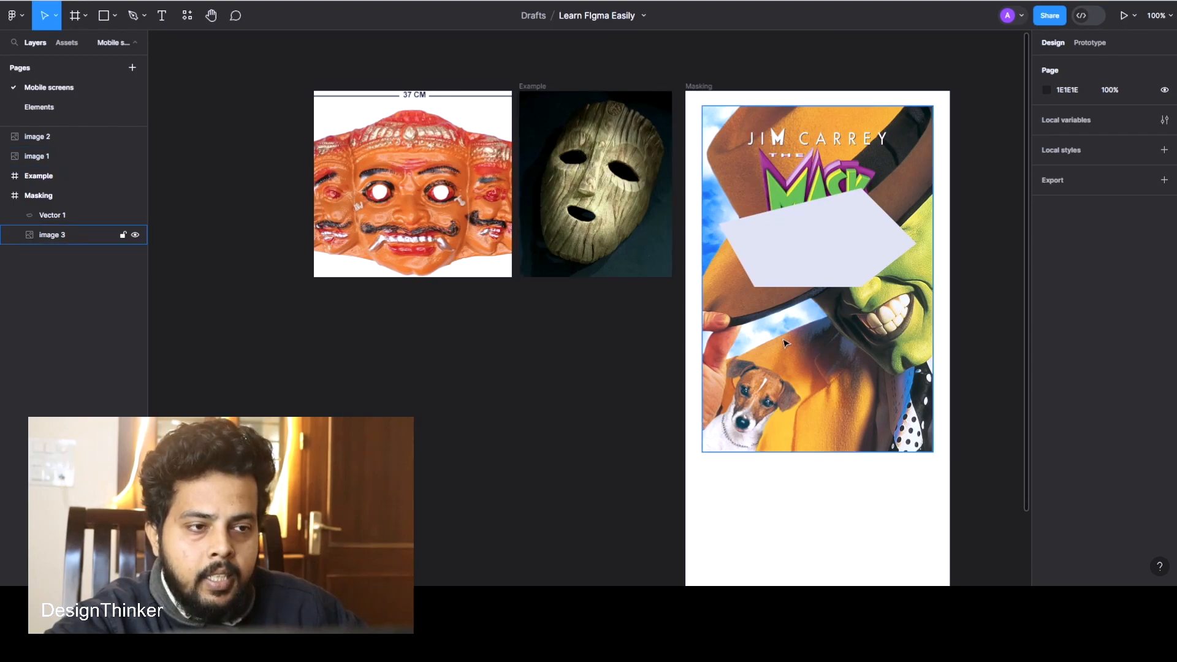
click(826, 144)
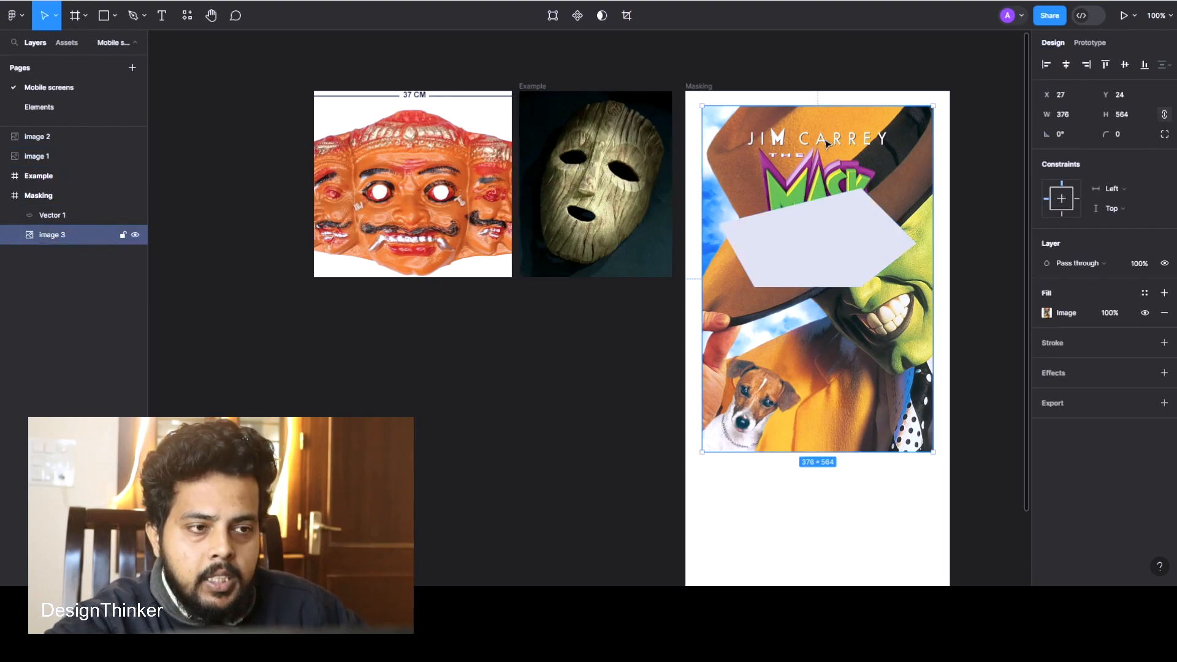
click(832, 247)
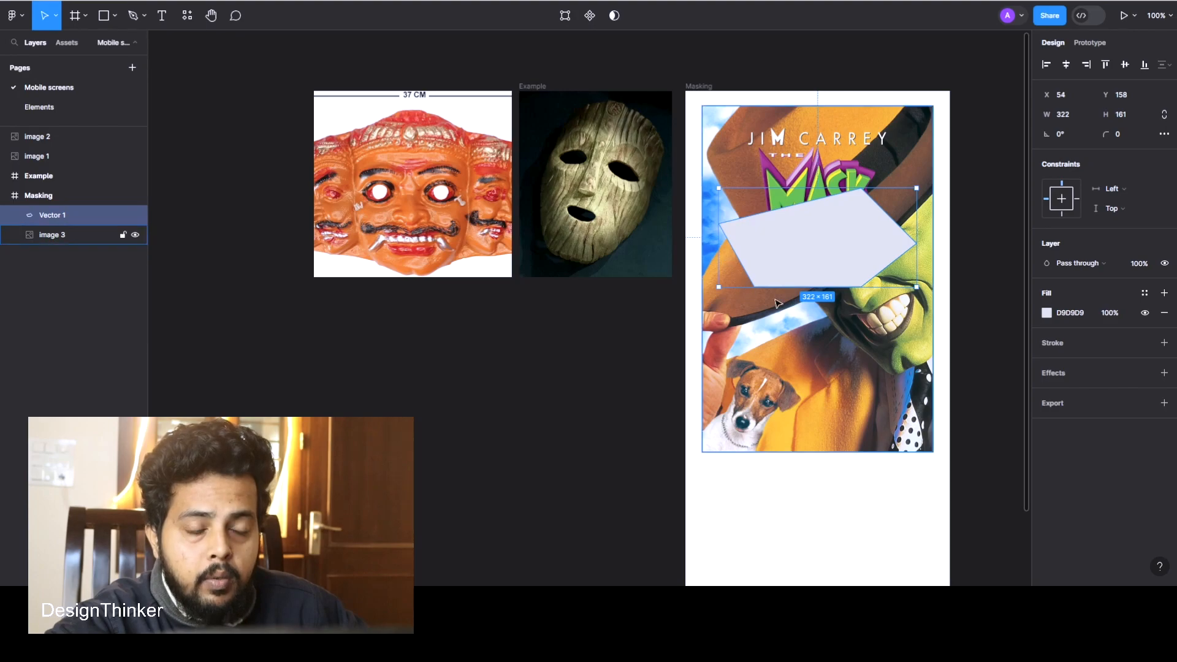
click(845, 517)
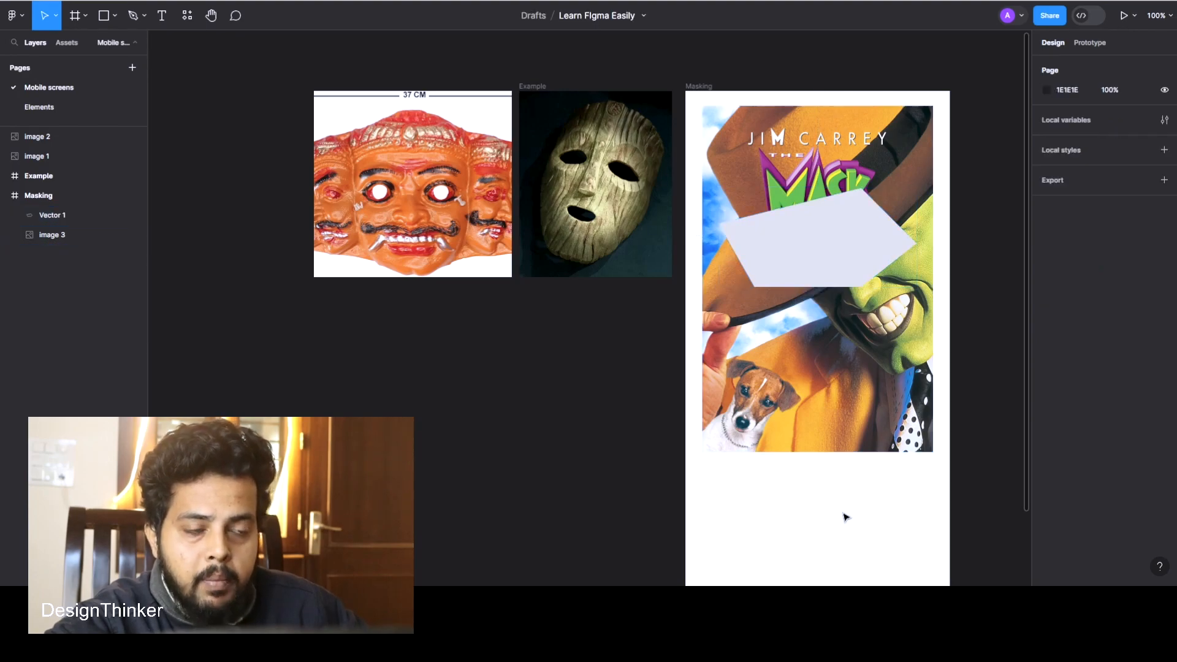
Send the traced vector shape behind the poster image and use it as a mask
click(833, 257)
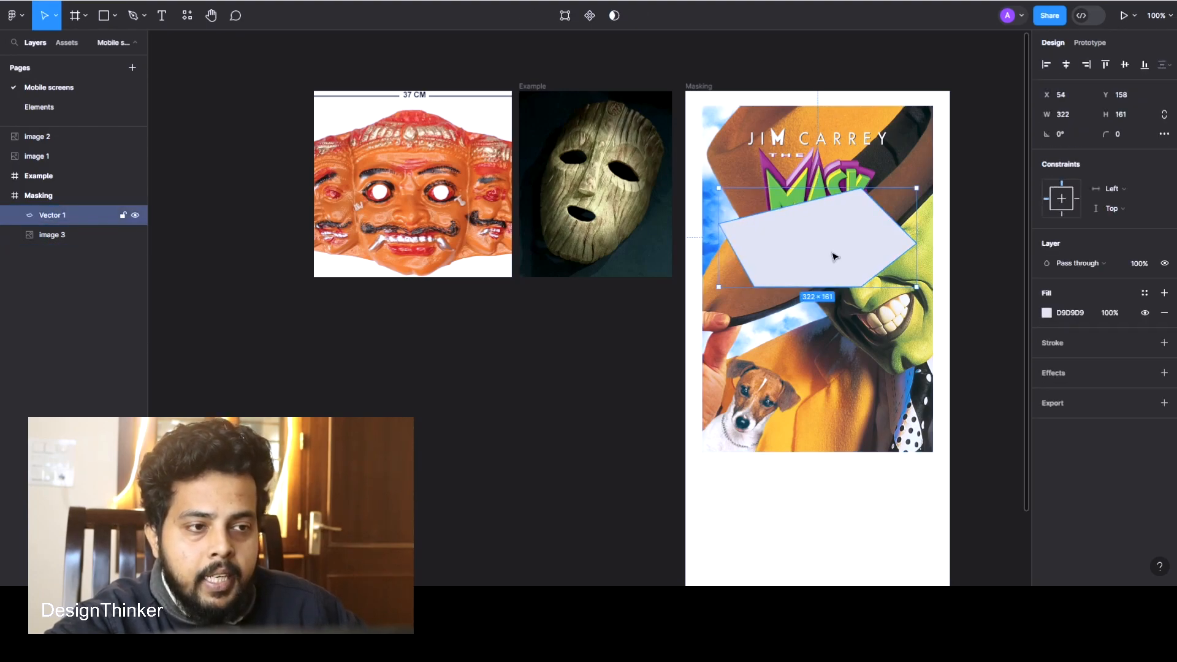
right_click(832, 253)
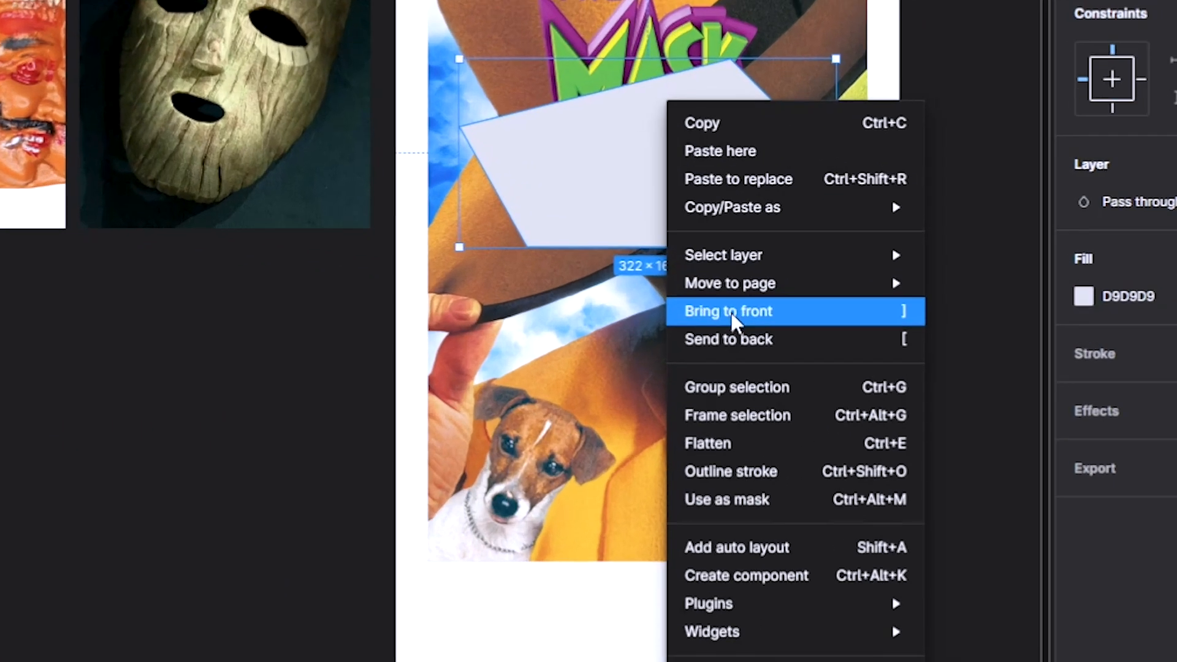
click(745, 339)
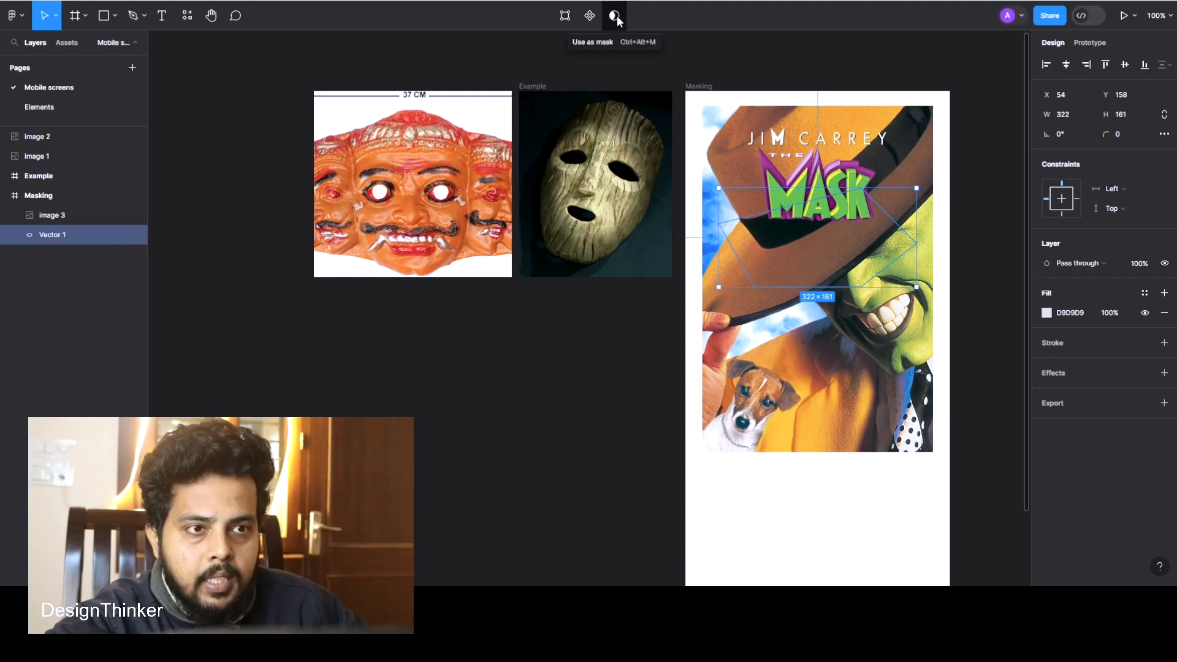
click(615, 16)
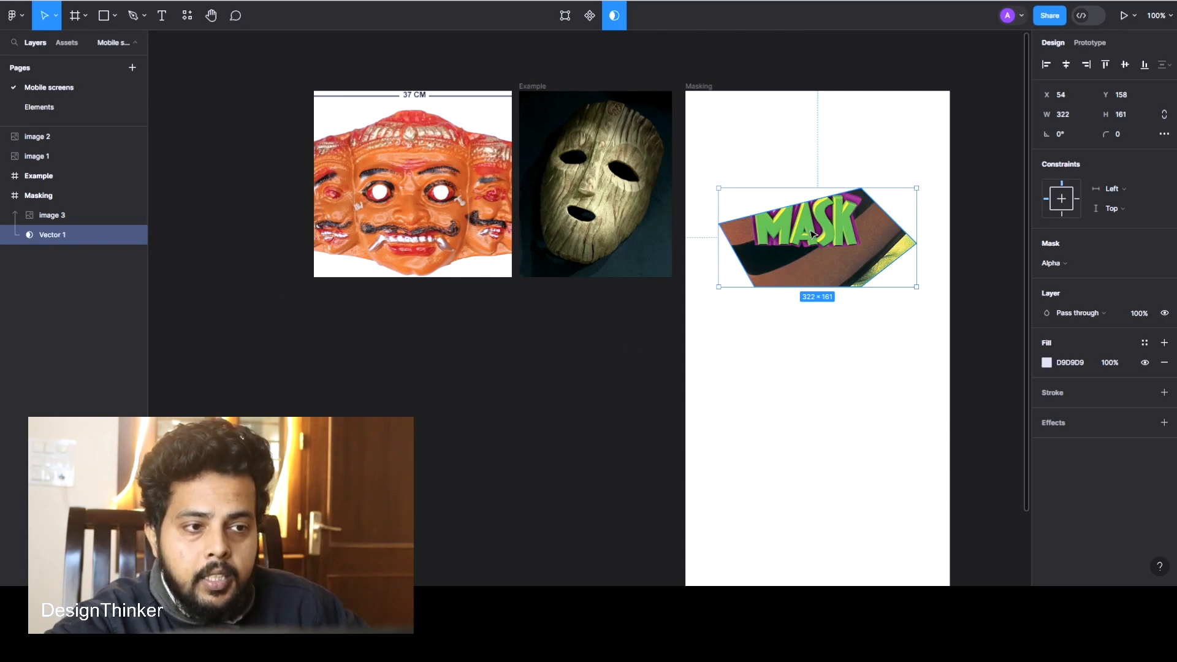
Shift the poster image within the vector mask and undo the changes back to the plain unmasked poster
mouse_move(815, 239)
mouse_down()
mouse_move(820, 256)
mouse_move(815, 216)
mouse_up()
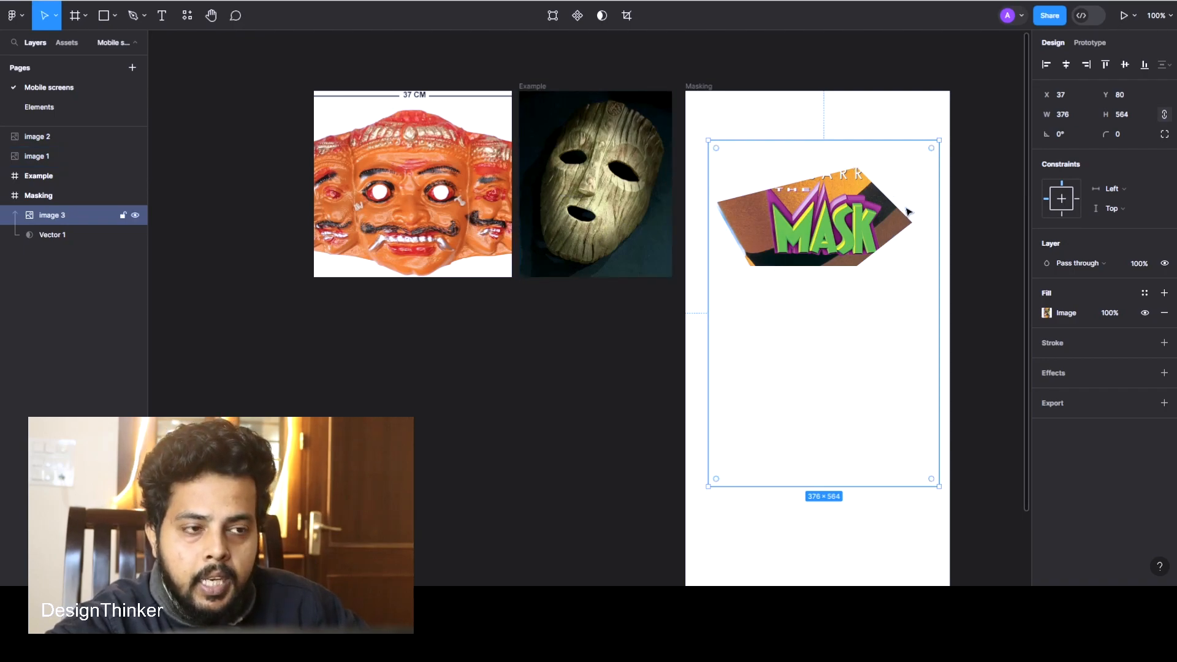
drag(847, 224, 845, 234)
key(ctrl+z)
Draw a circle about 352 × 352 with the Ellipse tool and centre it horizontally over the poster in the Masking frame
click(116, 16)
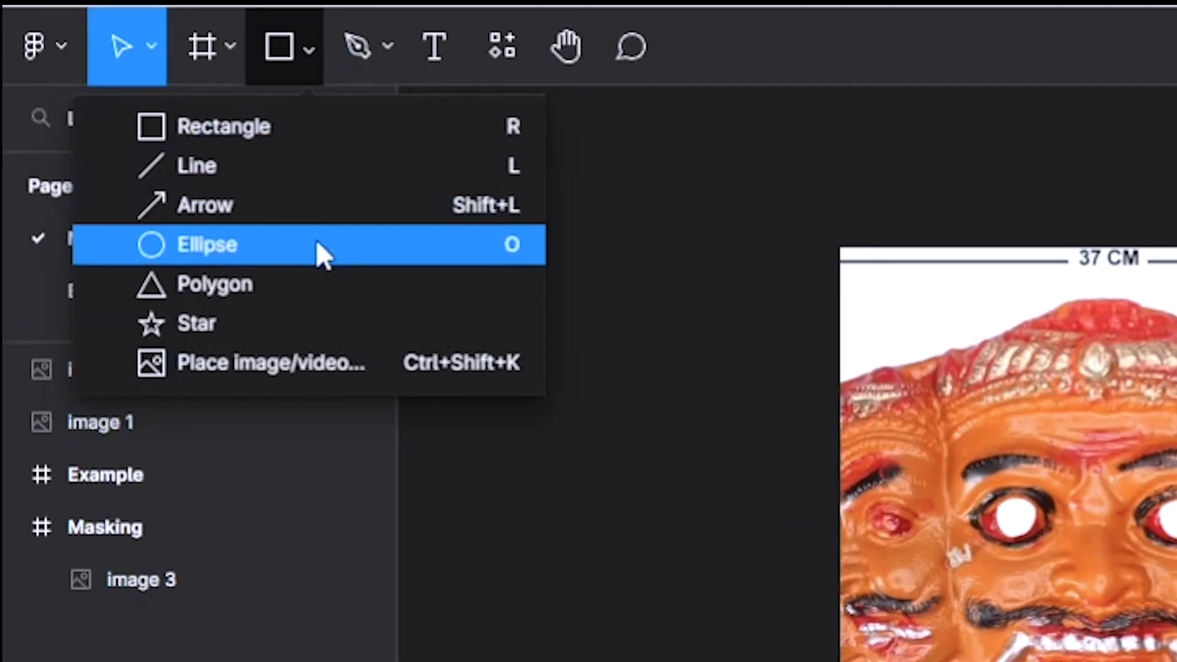
click(317, 242)
drag(896, 168, 808, 257)
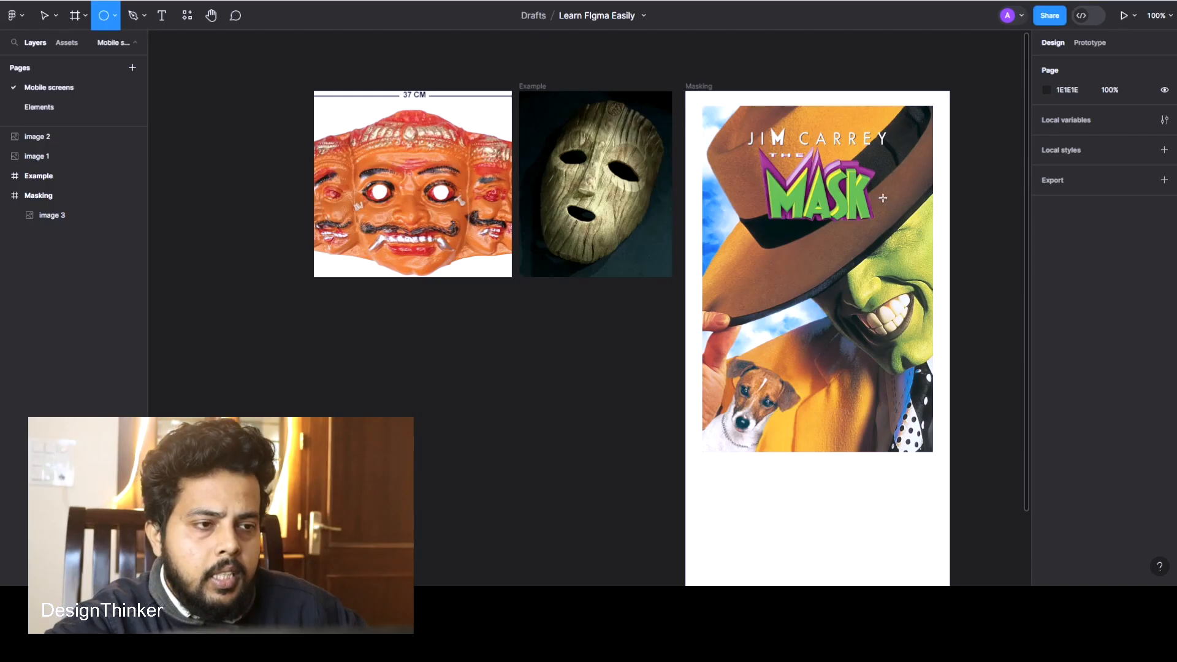
drag(768, 300, 681, 385)
drag(814, 272, 843, 264)
click(891, 497)
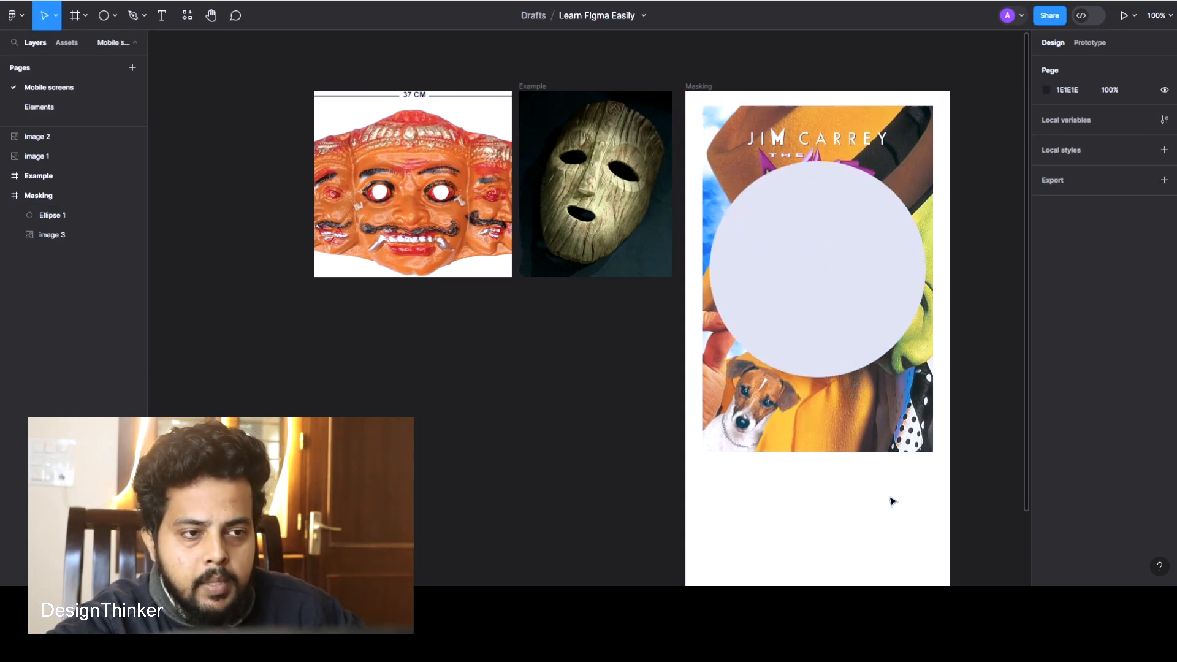
Send the circle behind the poster image and use it as a mask
click(815, 258)
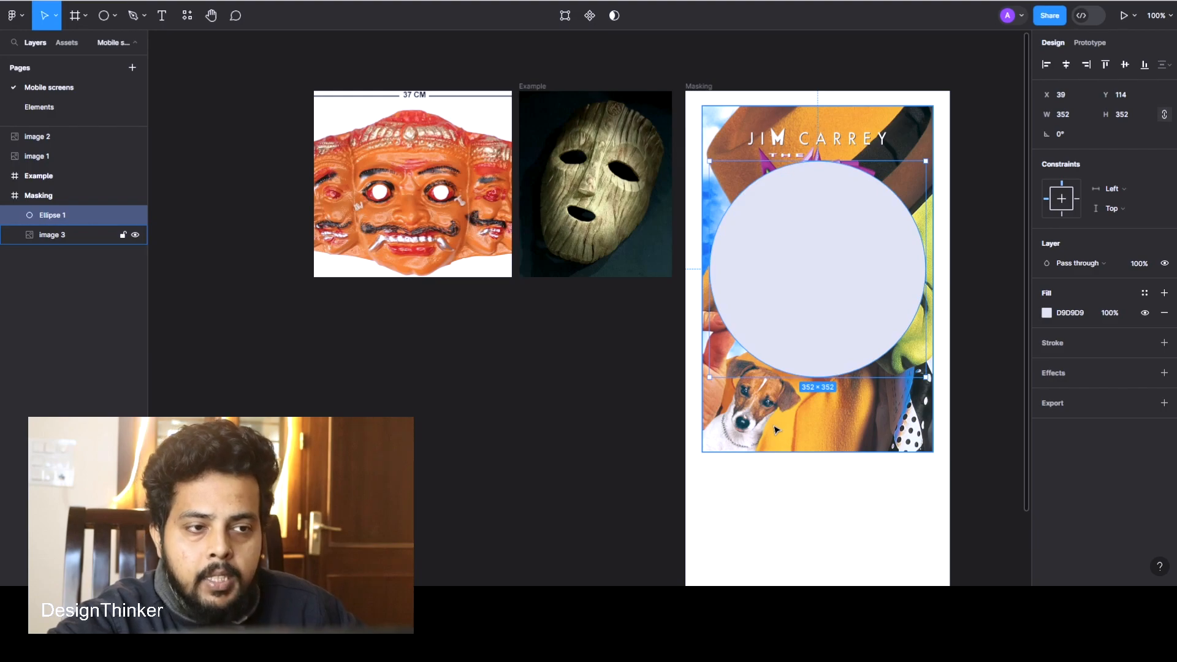
right_click(852, 258)
click(883, 335)
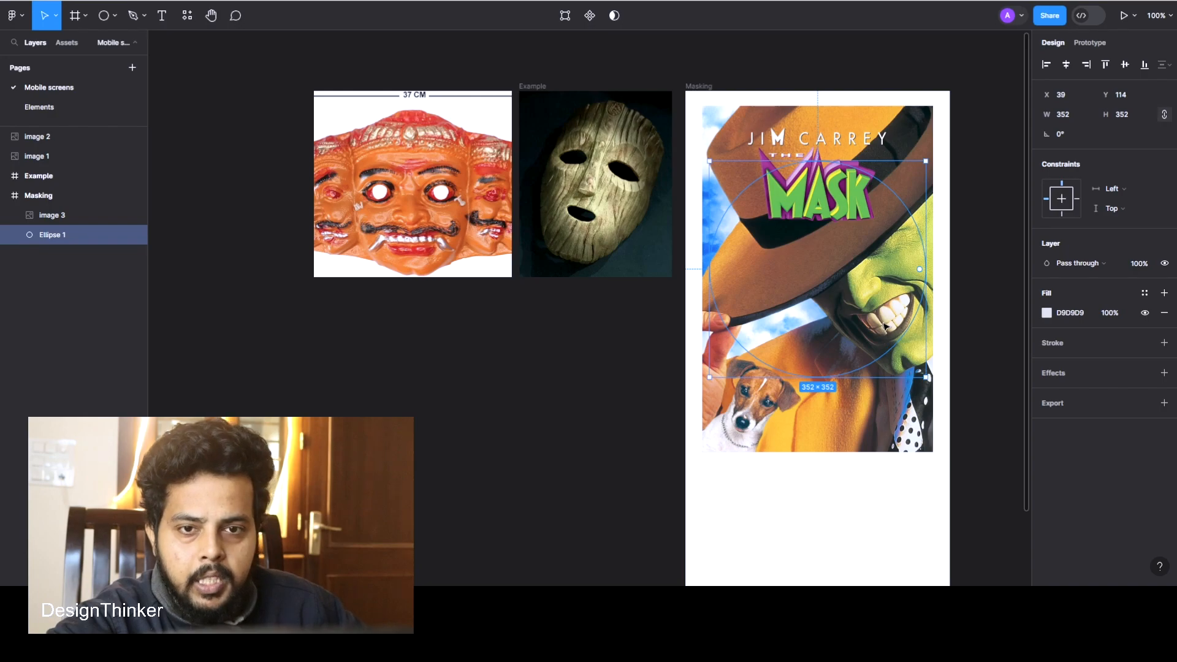
click(69, 216)
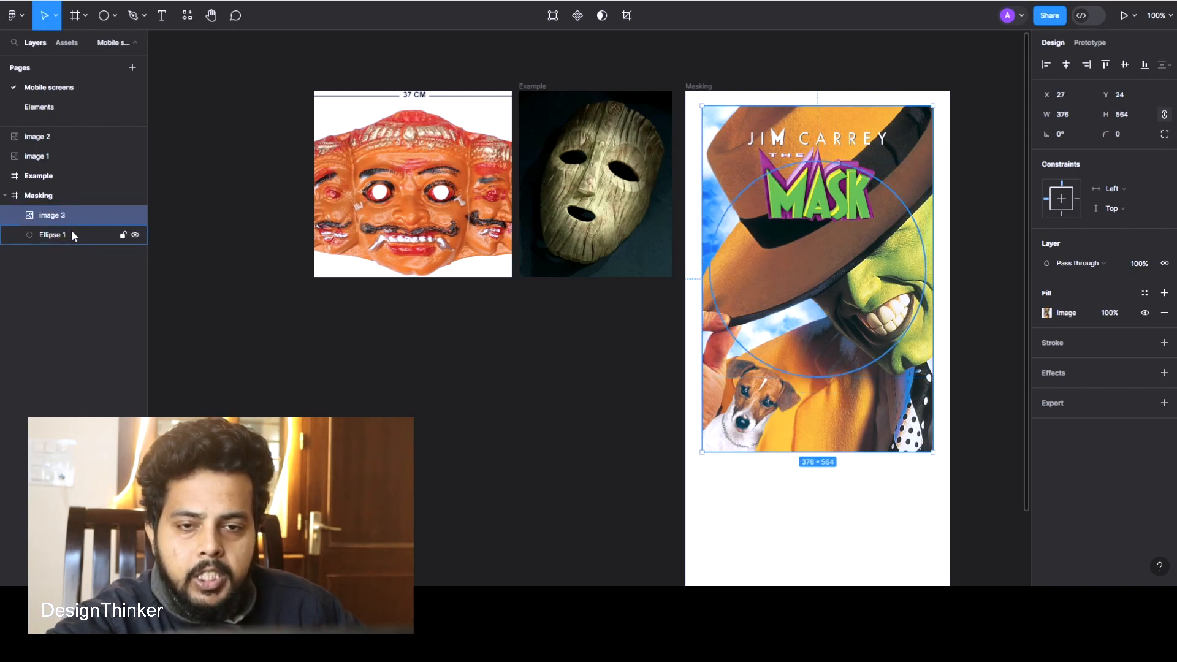
click(65, 235)
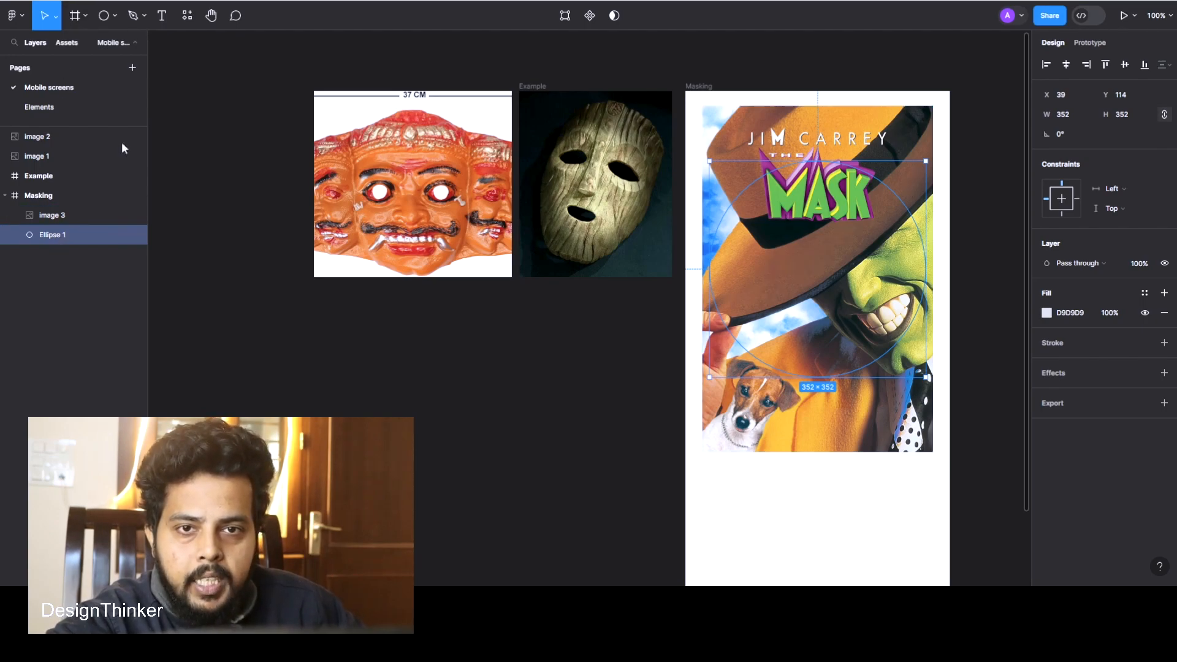
right_click(94, 236)
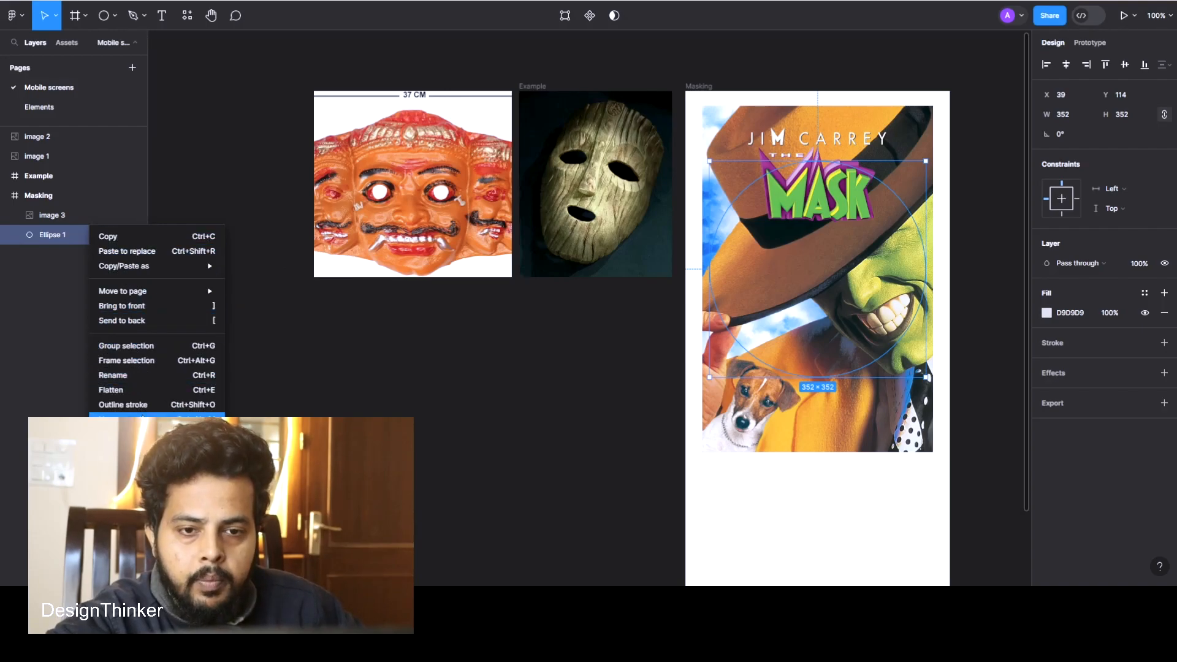
click(146, 417)
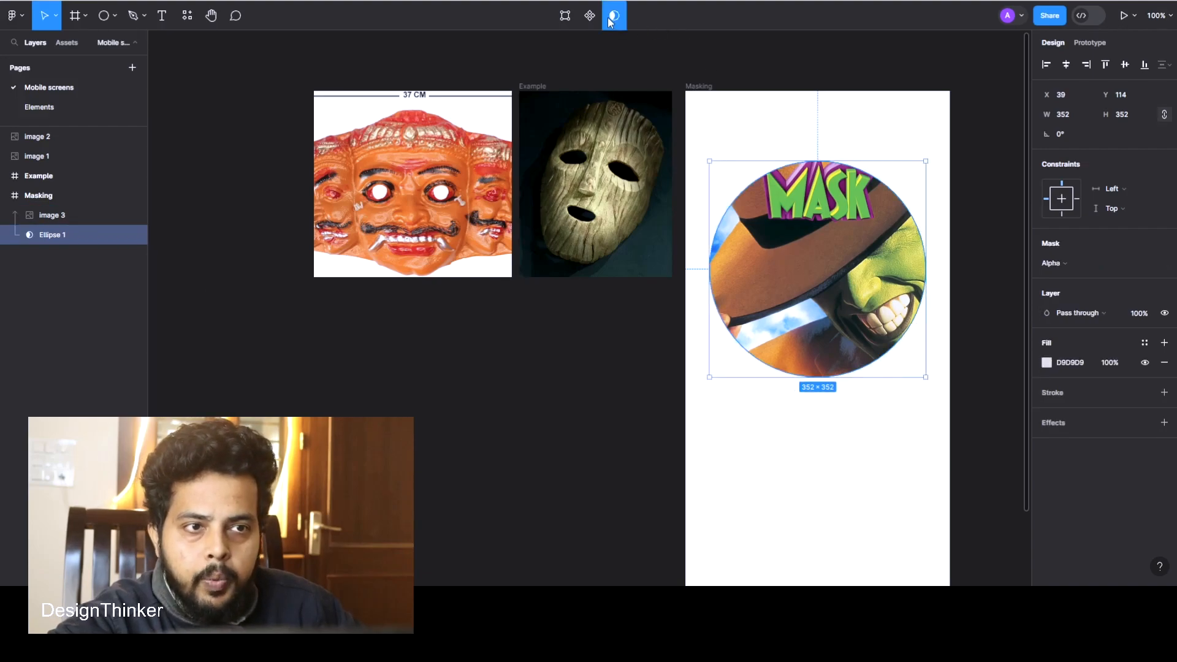
Move the poster image down inside the circular mask to bring in the actor's name above the MASK title
drag(816, 278, 806, 278)
double_click(825, 261)
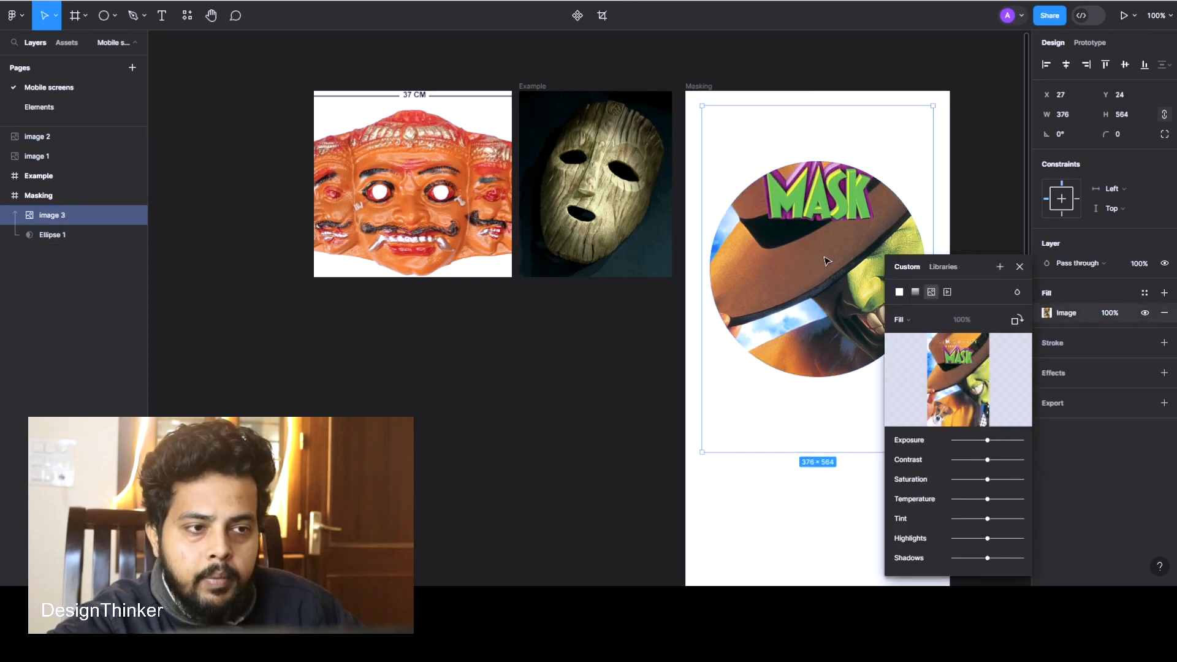
mouse_move(827, 251)
mouse_down()
mouse_move(841, 266)
mouse_move(830, 249)
mouse_move(832, 295)
mouse_move(826, 261)
mouse_up()
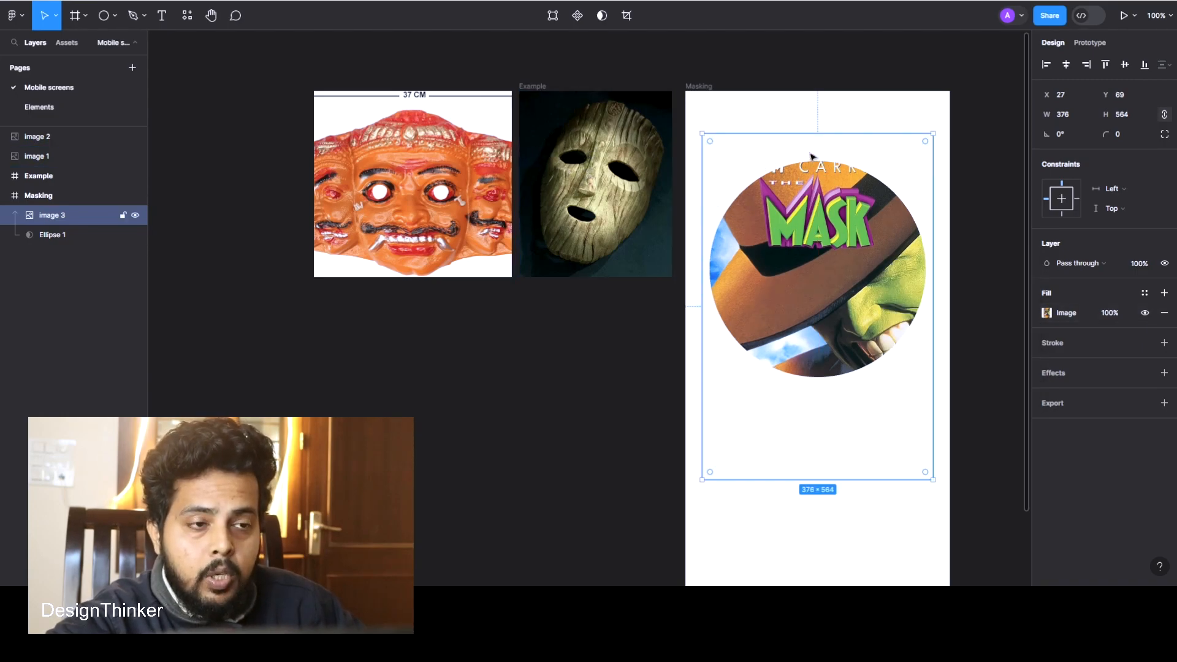
double_click(826, 269)
click(1018, 266)
drag(842, 235, 820, 290)
click(881, 512)
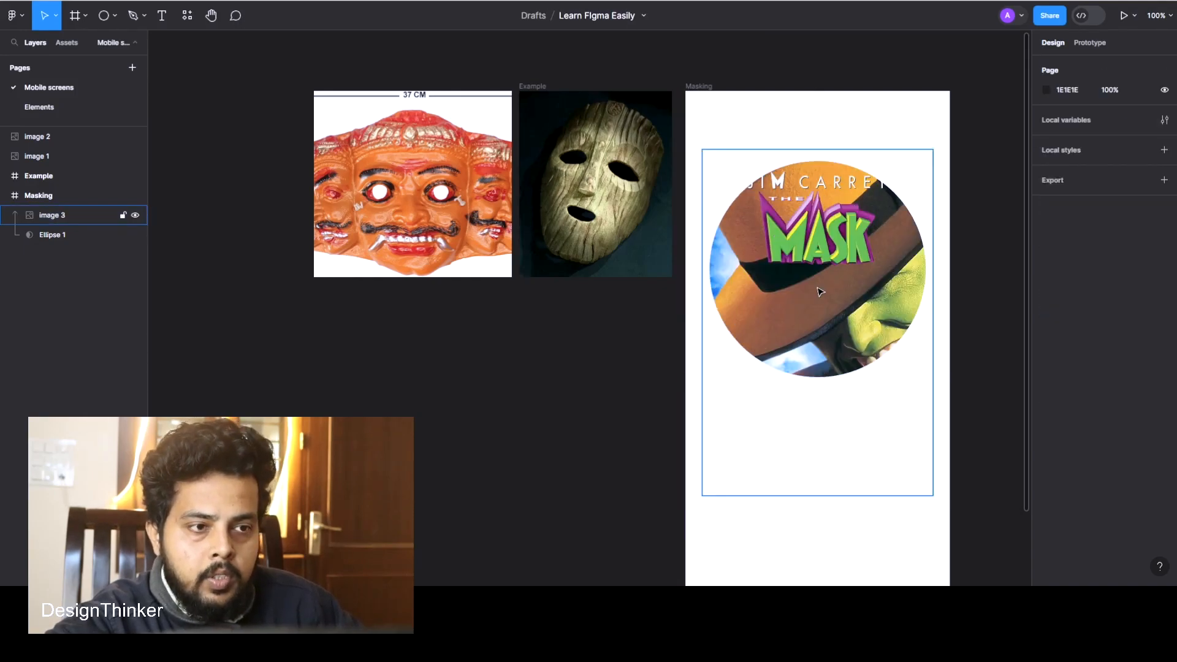
Move the circular mask shape up over the poster to about Y 99
click(65, 238)
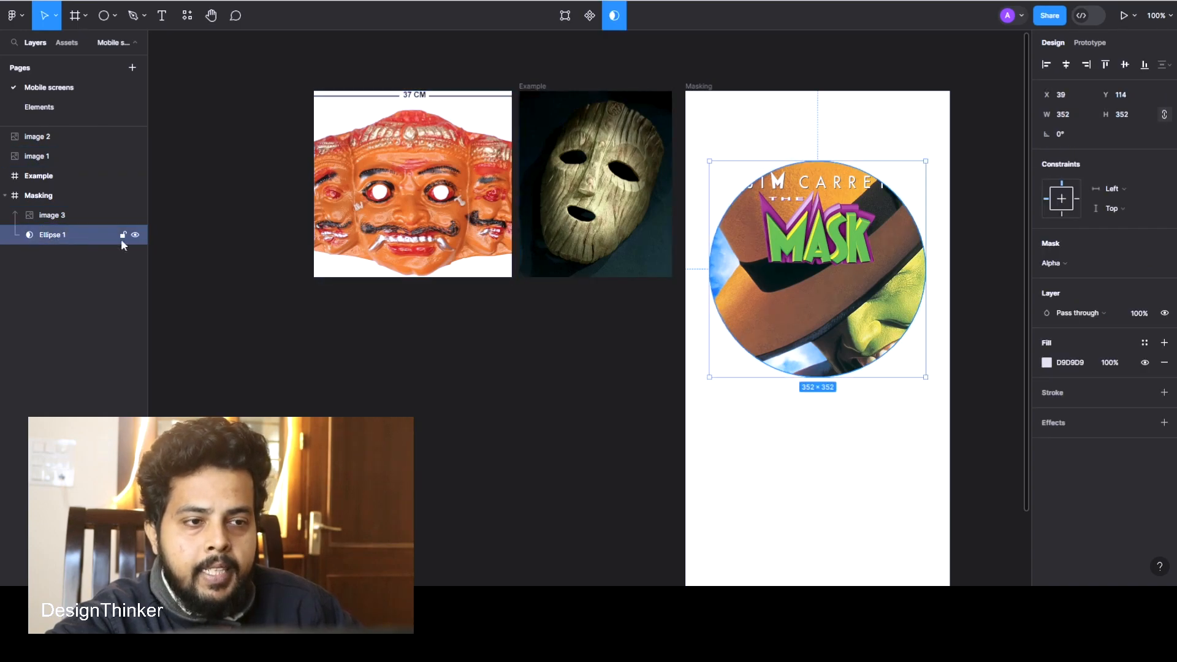
drag(832, 277, 832, 270)
click(864, 553)
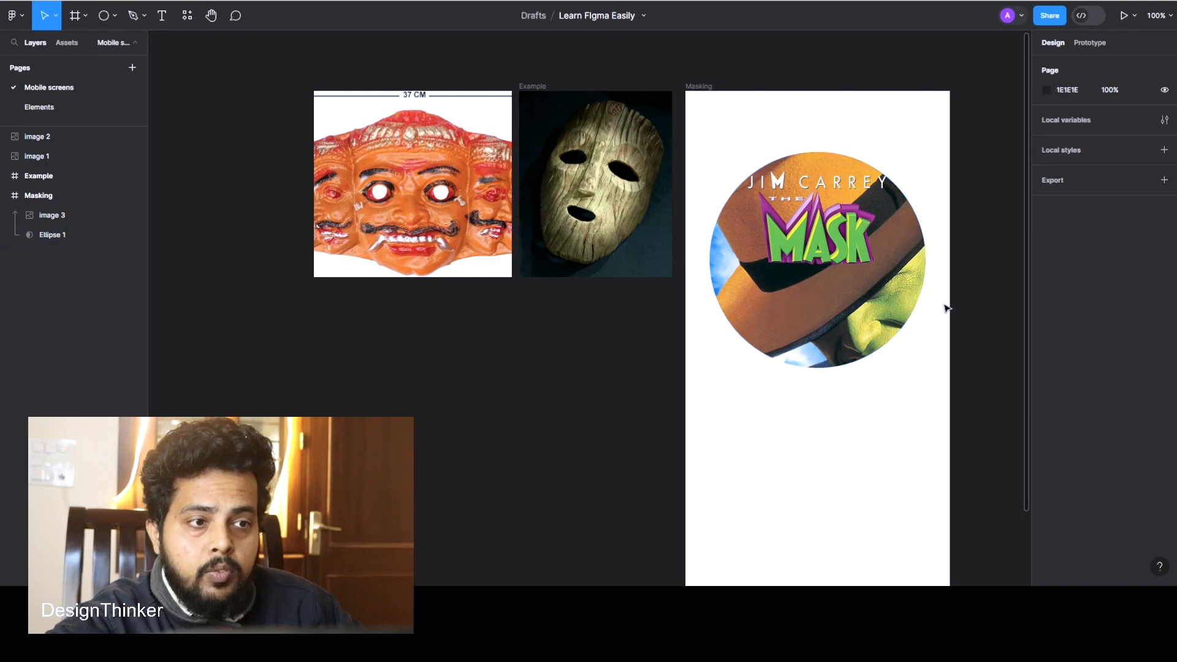
Group the poster image with its circular mask and move the group up to about Y 75
drag(979, 117, 725, 476)
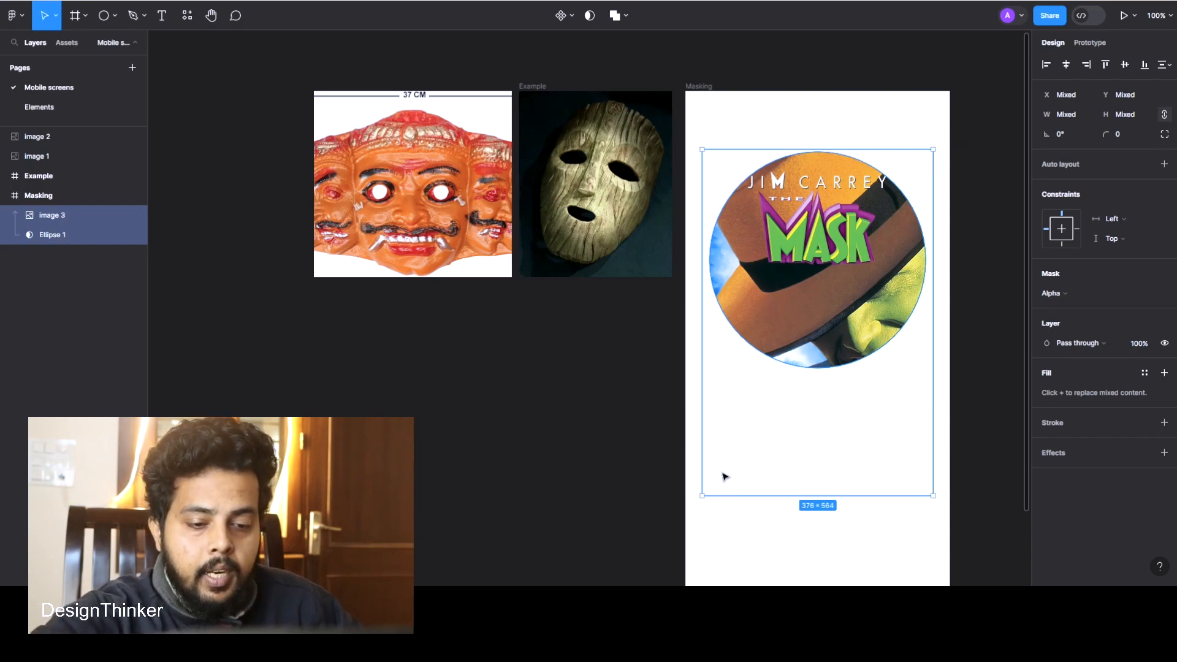
key(ctrl+g)
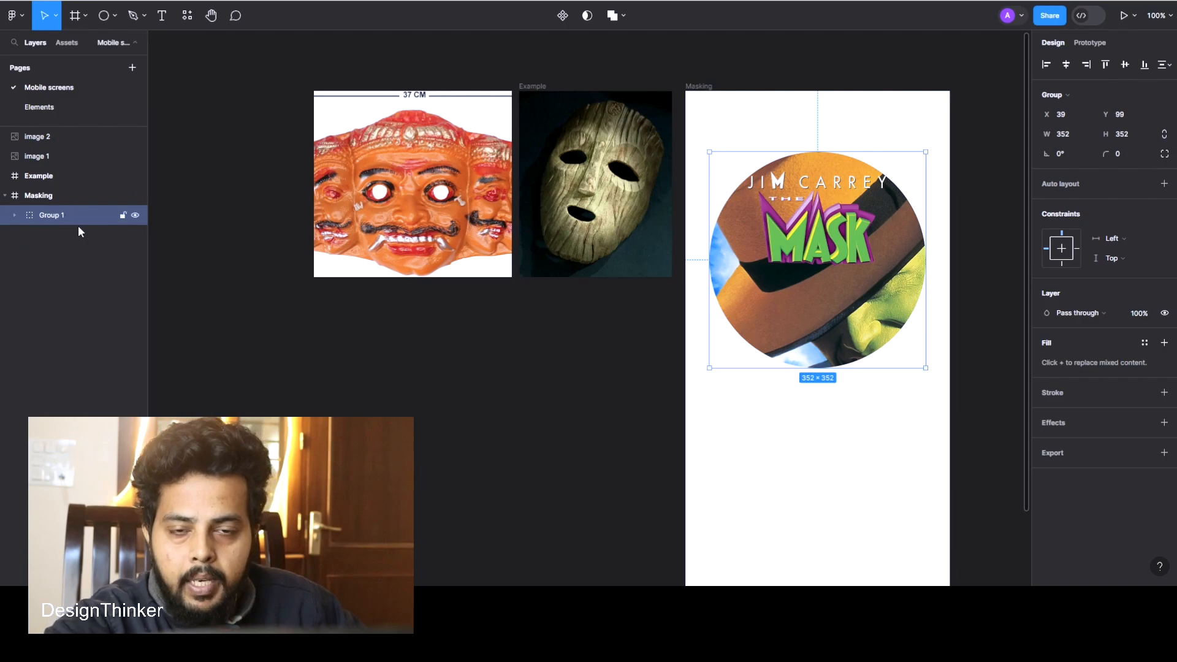
mouse_move(832, 169)
mouse_down()
mouse_move(827, 232)
mouse_move(828, 184)
mouse_up()
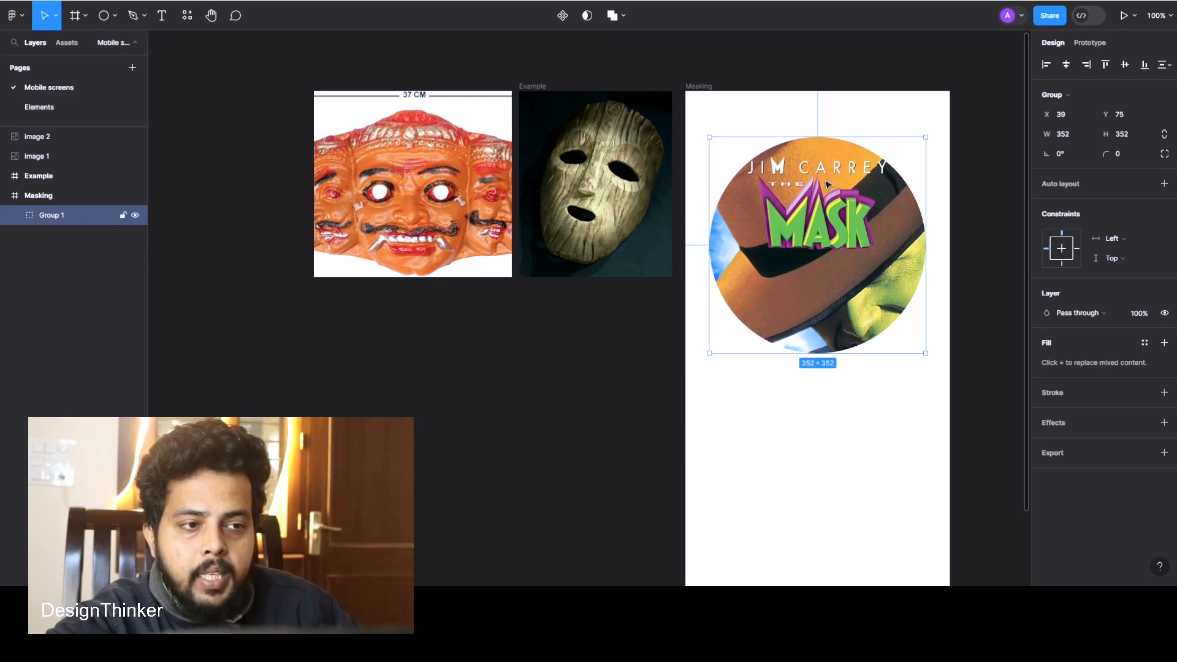
Reposition and resize the poster image within the circular mask to about 366 × 550, at about X 32, Y 39
double_click(815, 192)
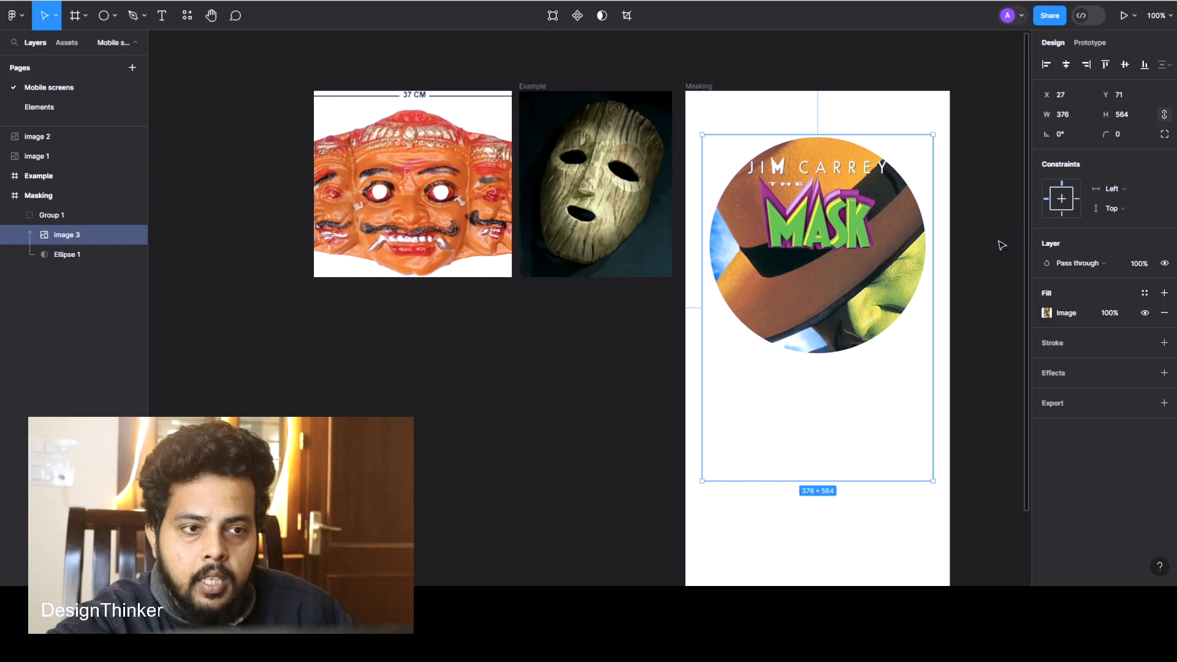
drag(828, 250, 828, 189)
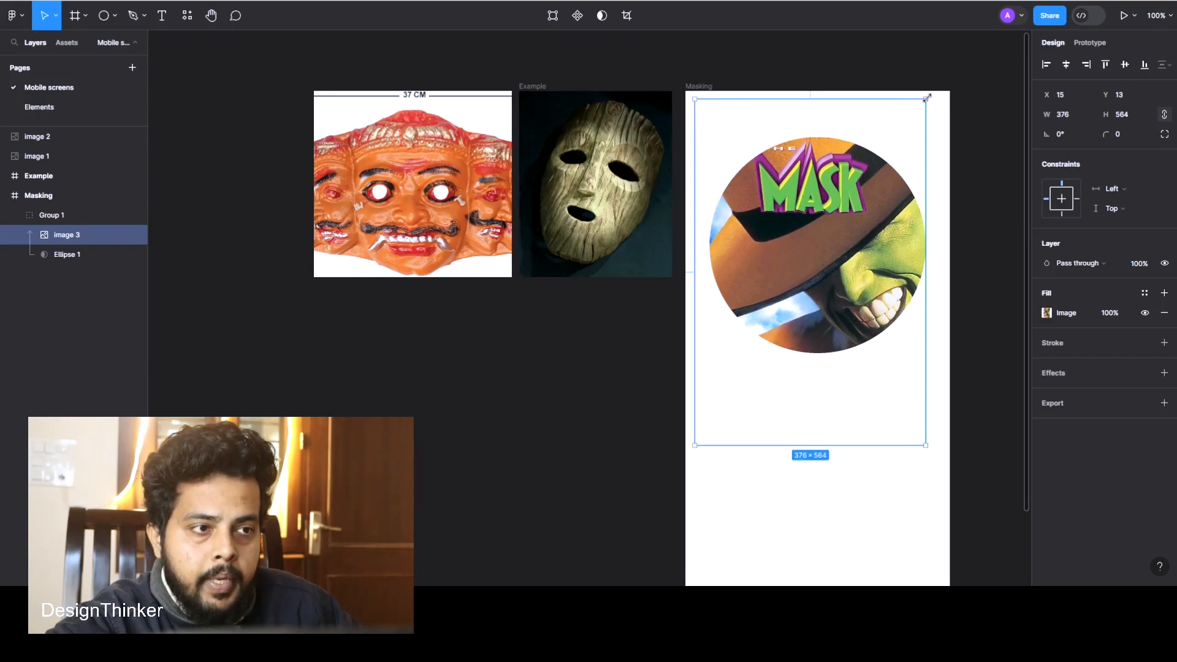
drag(927, 100, 908, 125)
drag(865, 191, 875, 180)
drag(925, 108, 950, 71)
drag(814, 253, 832, 347)
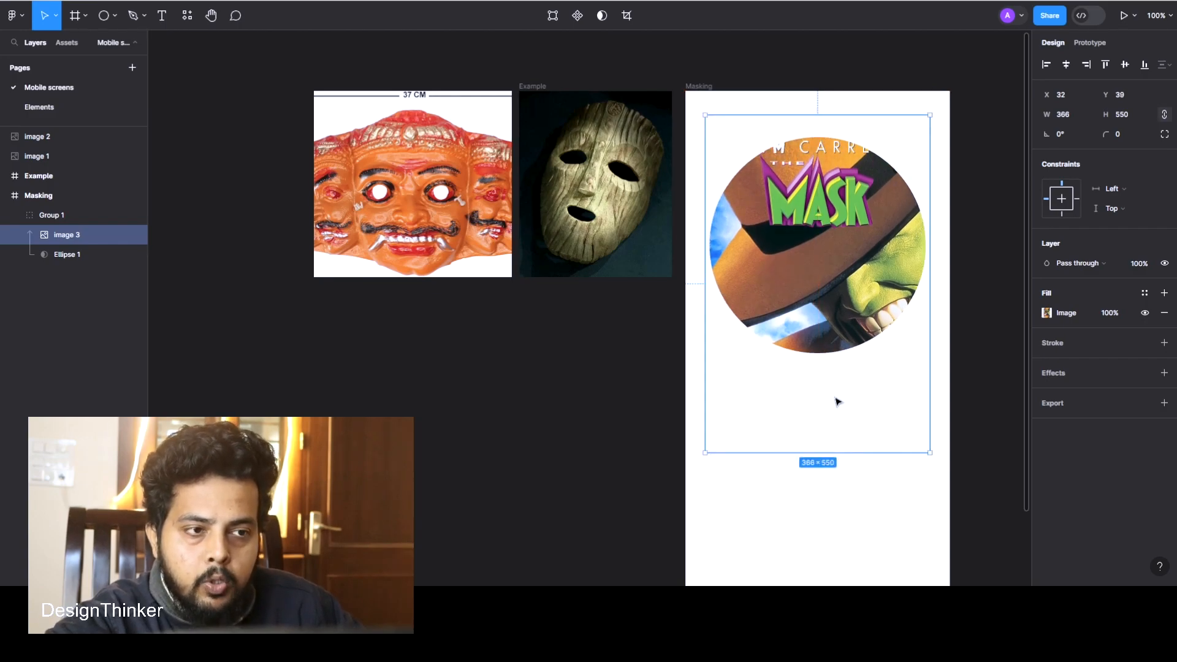
Shrink the circular mask to about 230 × 230 around its centre, scaling the poster image down with it
click(53, 249)
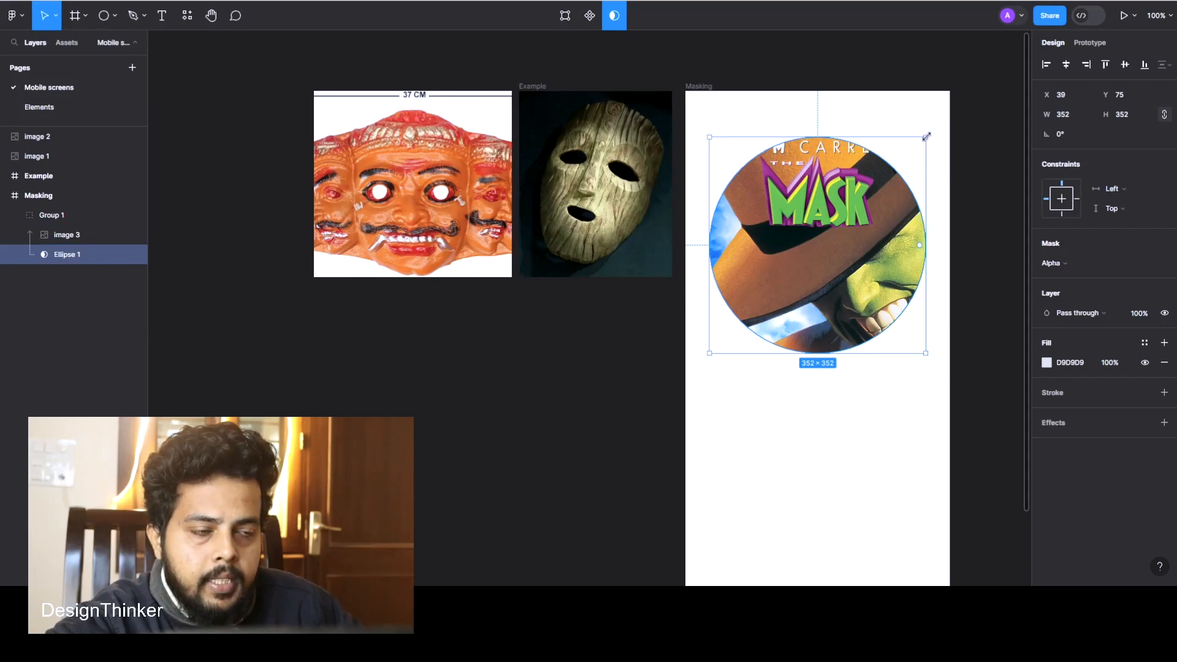
drag(927, 136, 890, 175)
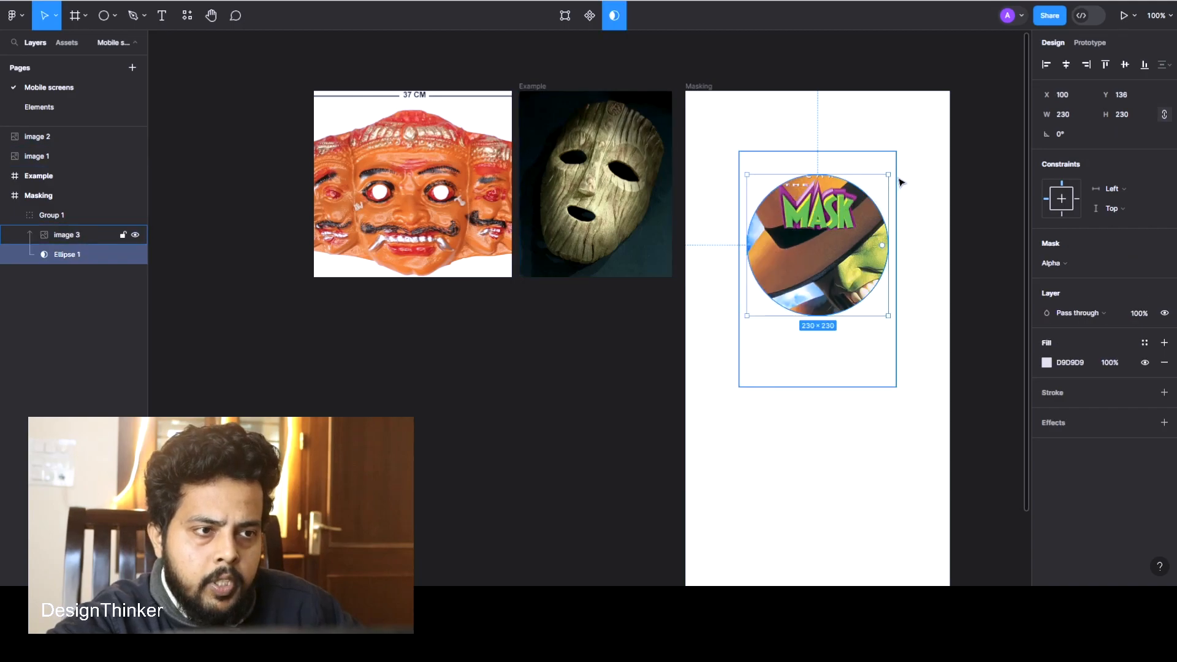
key(Escape)
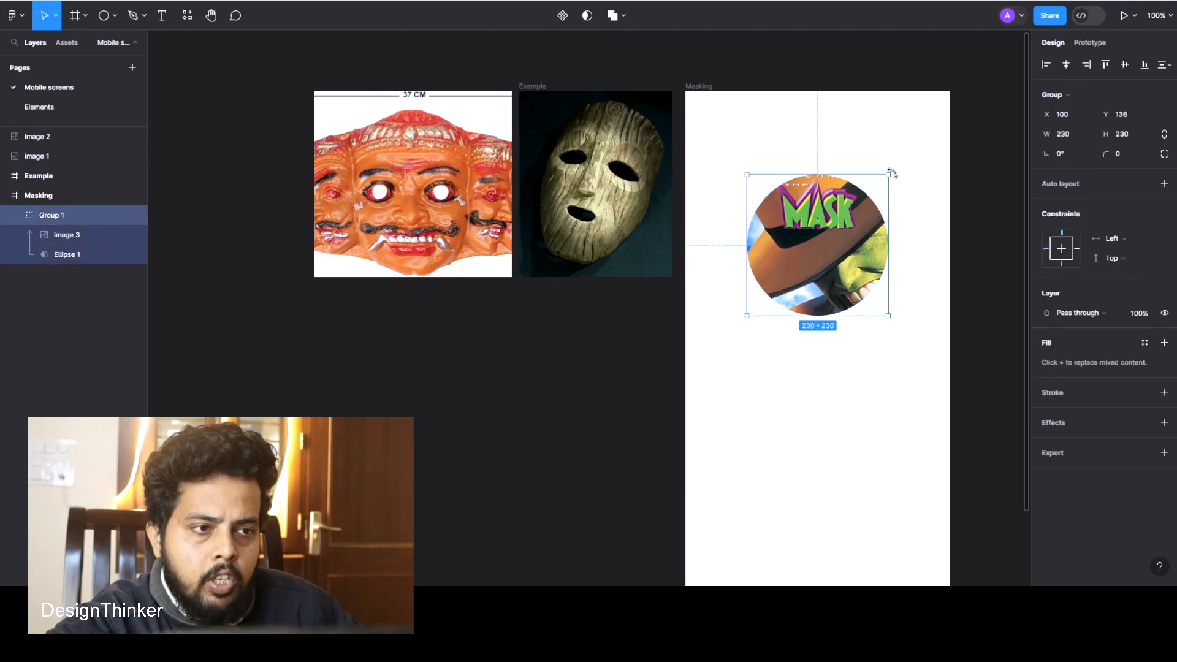
Enlarge the masked poster group to nearly the full width of the Masking frame and shift it slightly down
drag(913, 146, 951, 113)
drag(746, 317, 707, 356)
drag(827, 246, 819, 266)
click(850, 499)
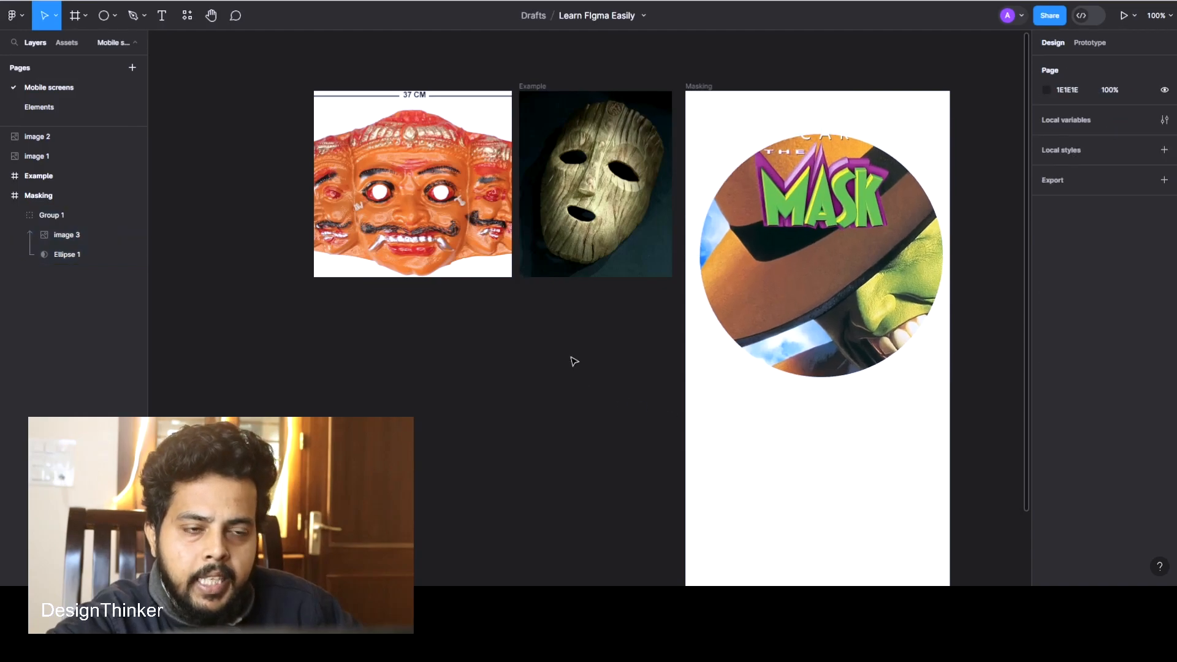